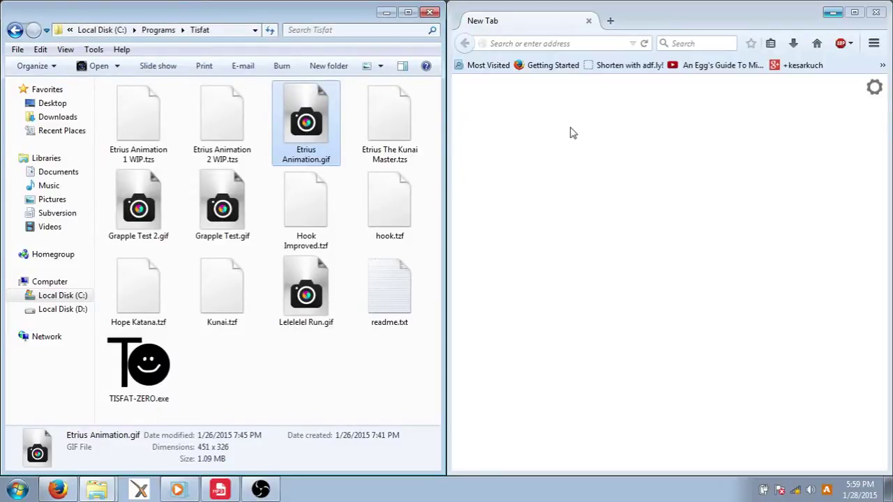
# View the stick figure animation in Etrius Animation.gif and close its browser window
pyautogui.moveTo(570, 133); pyautogui.dragTo(590, 154)
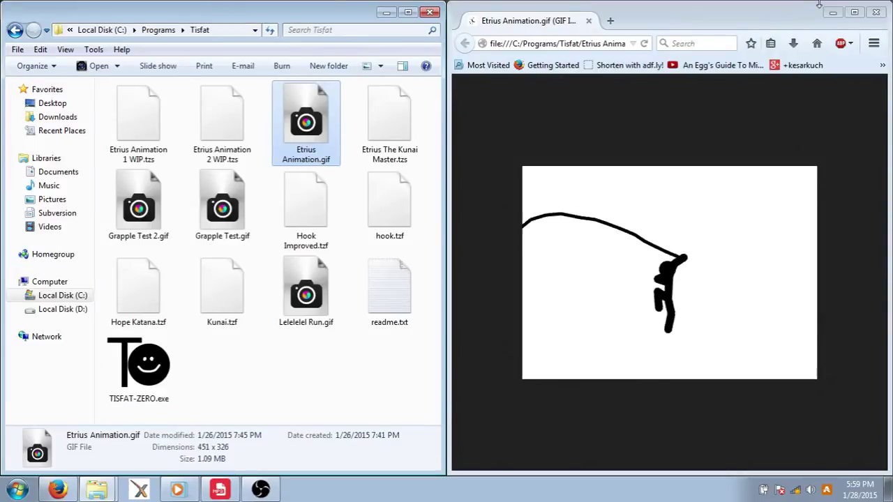
pyautogui.click(876, 13)
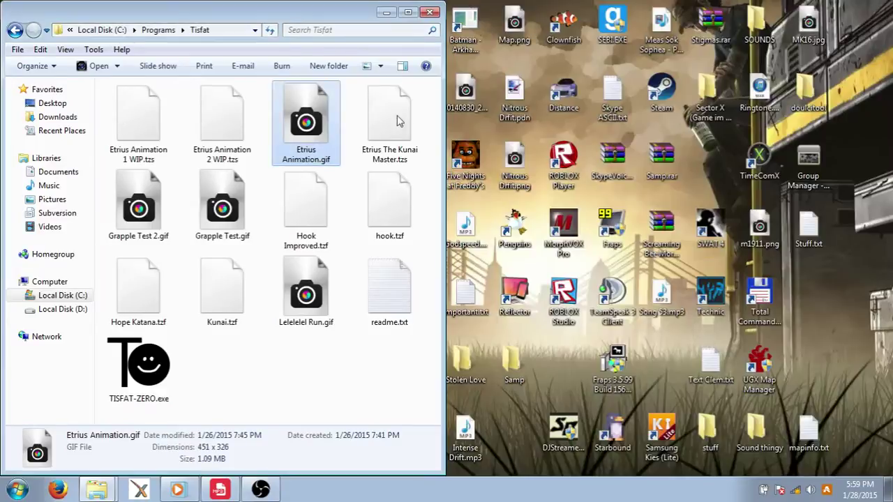
# Launch TISFAT-ZERO.exe from the Tisfat folder and continue past the startup exception
pyautogui.doubleClick(139, 374)
pyautogui.click(483, 256)
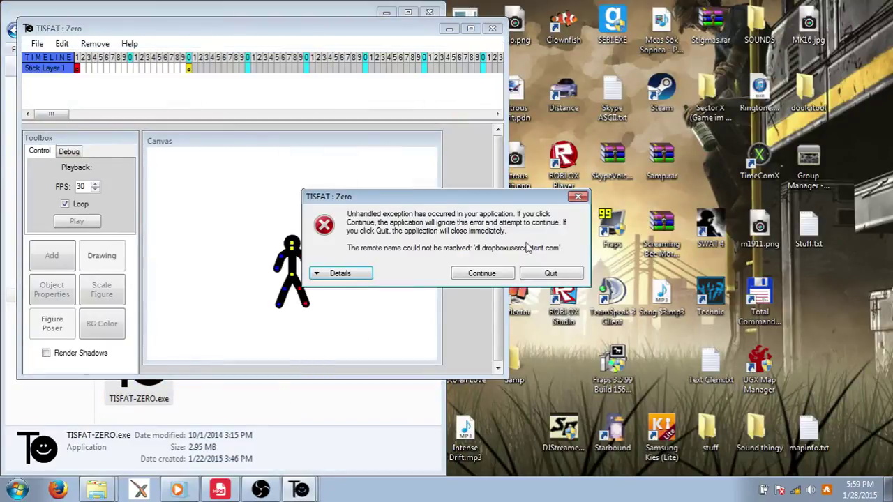
pyautogui.click(482, 275)
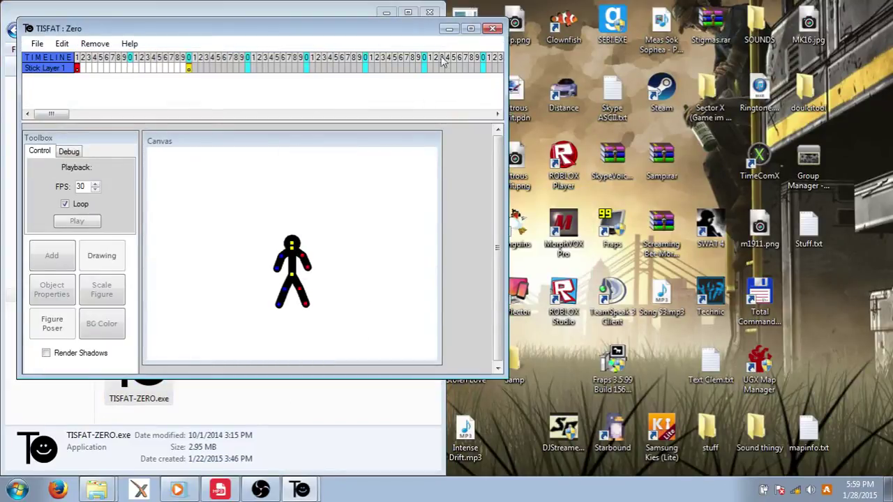
# Cancel the update check, minimize the folder window and maximize the TISFAT : Zero window
pyautogui.moveTo(430, 34); pyautogui.dragTo(640, 74)
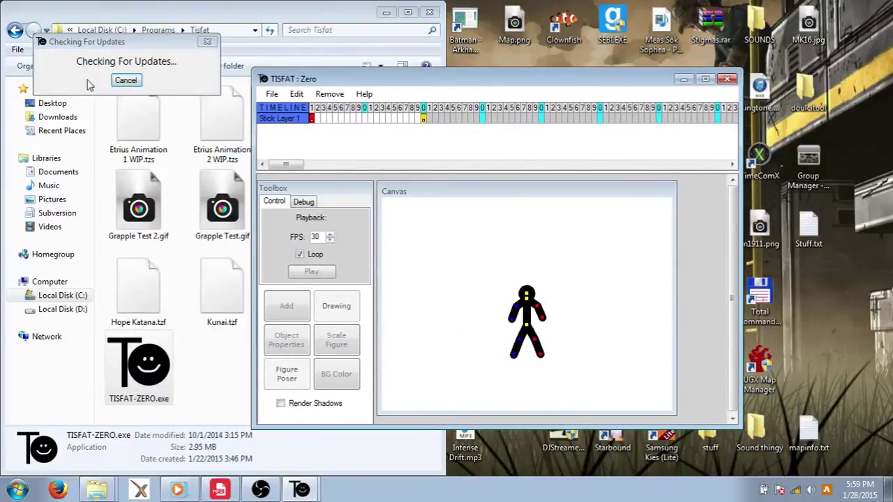
pyautogui.click(125, 80)
pyautogui.click(386, 12)
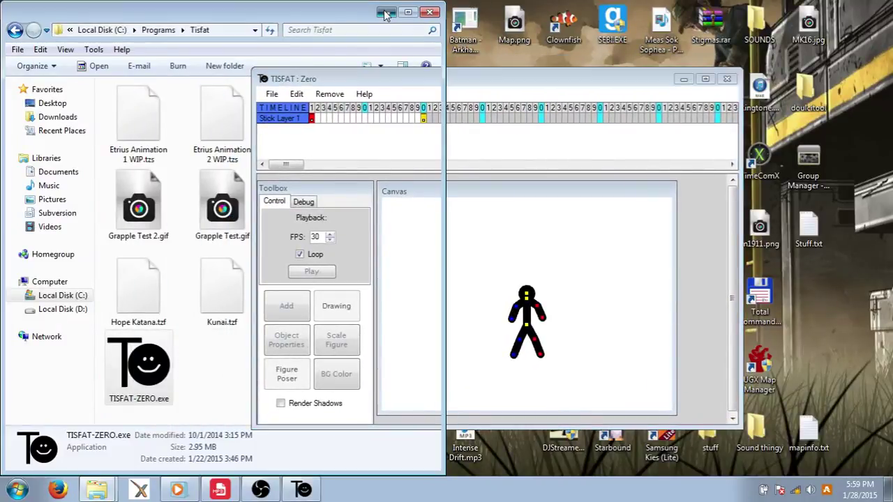
pyautogui.doubleClick(531, 81)
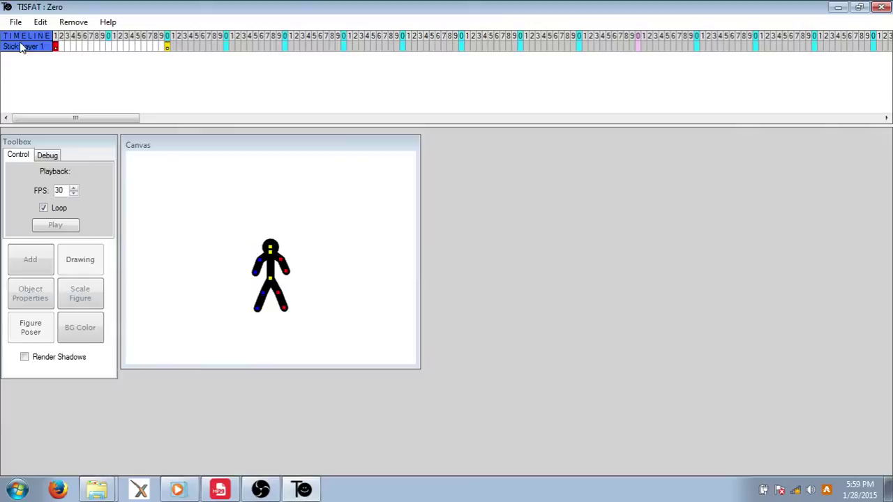
# Pose the stick figure on frame 1 in a running stance near the canvas's right side
pyautogui.rightClick(71, 46)
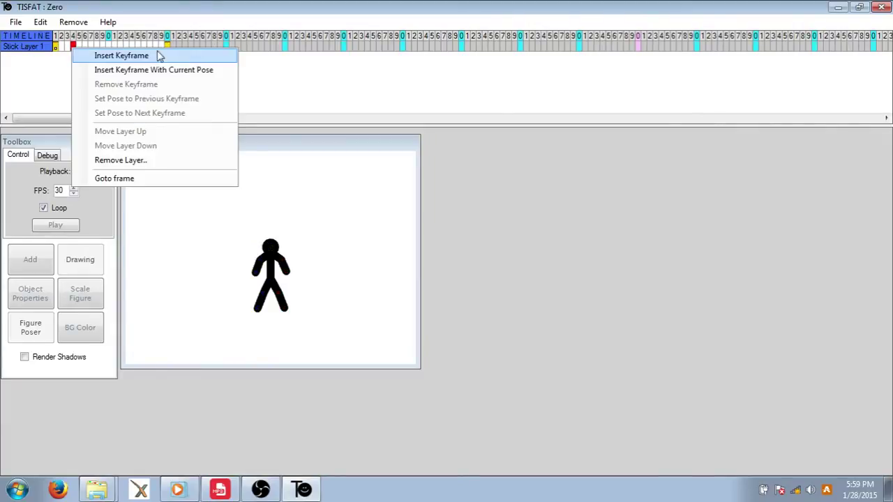
pyautogui.click(171, 51)
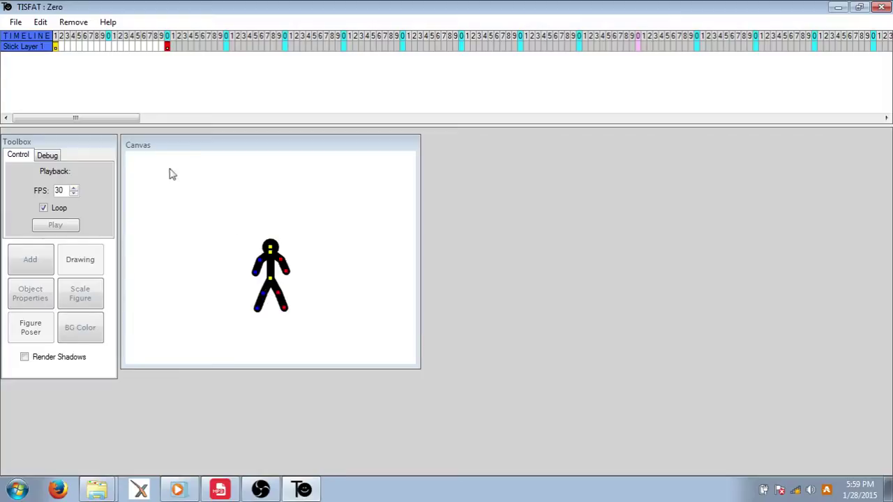
pyautogui.click(72, 48)
pyautogui.click(55, 48)
pyautogui.moveTo(274, 286); pyautogui.dragTo(374, 317)
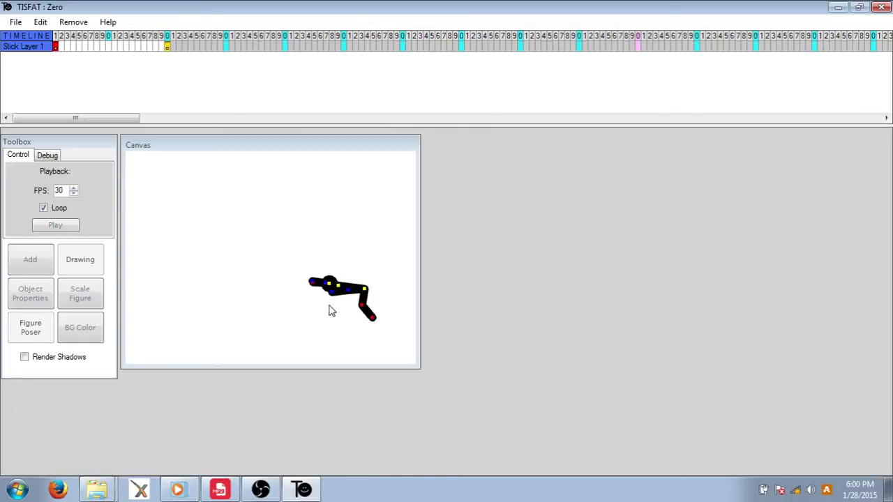
pyautogui.moveTo(332, 295); pyautogui.dragTo(346, 321)
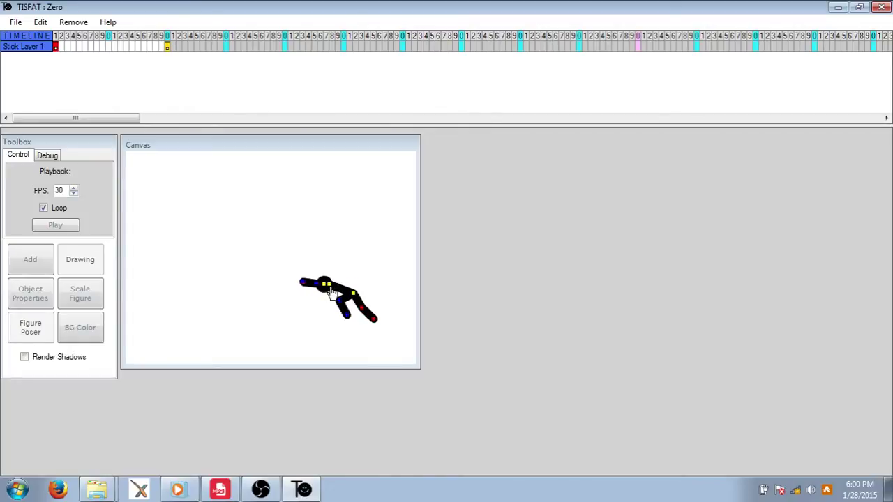
pyautogui.moveTo(332, 287); pyautogui.dragTo(346, 275)
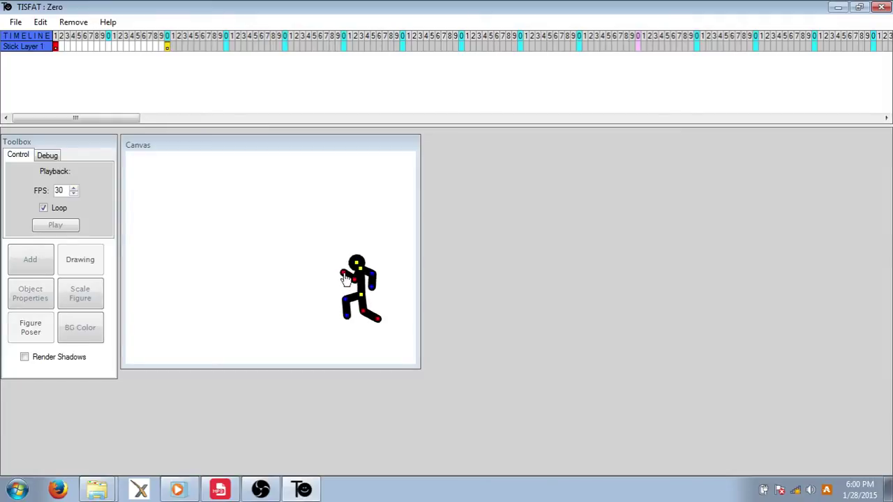
# Insert a keyframe at frame 6 of Stick Layer 1 and pose the figure in a leaping stride
pyautogui.click(79, 46)
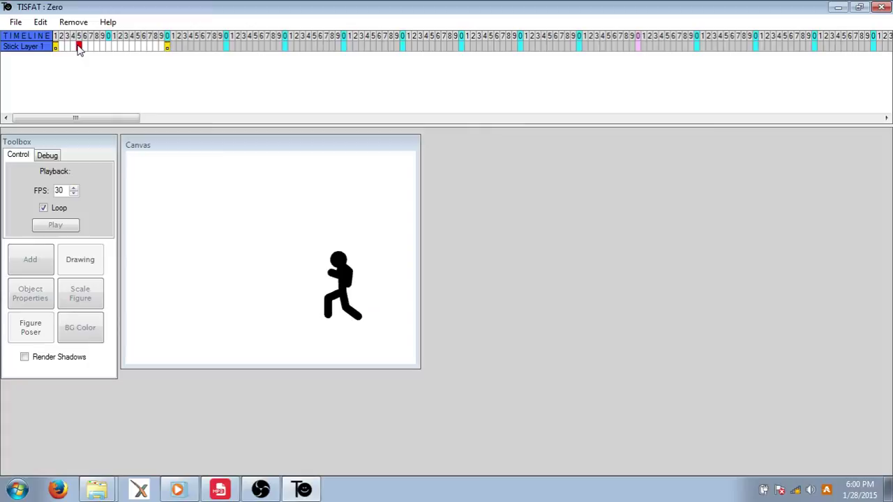
pyautogui.click(73, 47)
pyautogui.rightClick(77, 47)
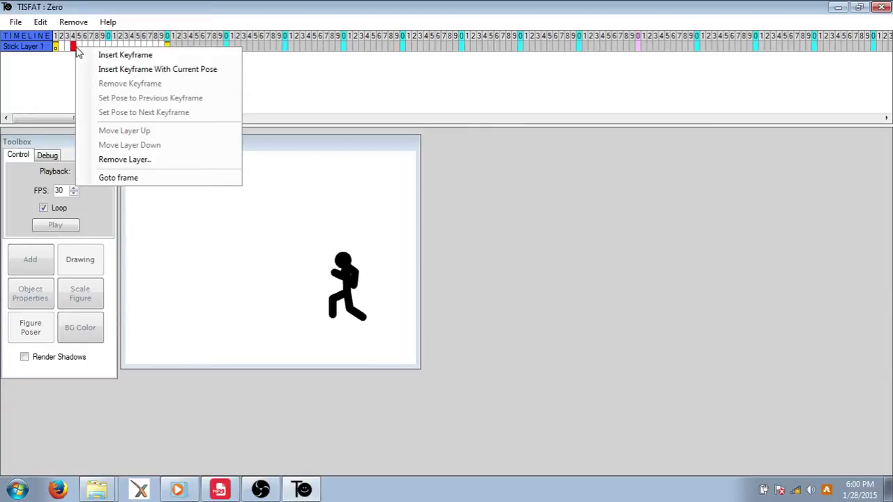
pyautogui.moveTo(74, 36)
pyautogui.mouseDown()
pyautogui.moveTo(60, 34)
pyautogui.moveTo(180, 38)
pyautogui.moveTo(56, 38)
pyautogui.moveTo(207, 47)
pyautogui.moveTo(61, 42)
pyautogui.moveTo(65, 54)
pyautogui.moveTo(87, 52)
pyautogui.mouseUp()
pyautogui.rightClick(87, 48)
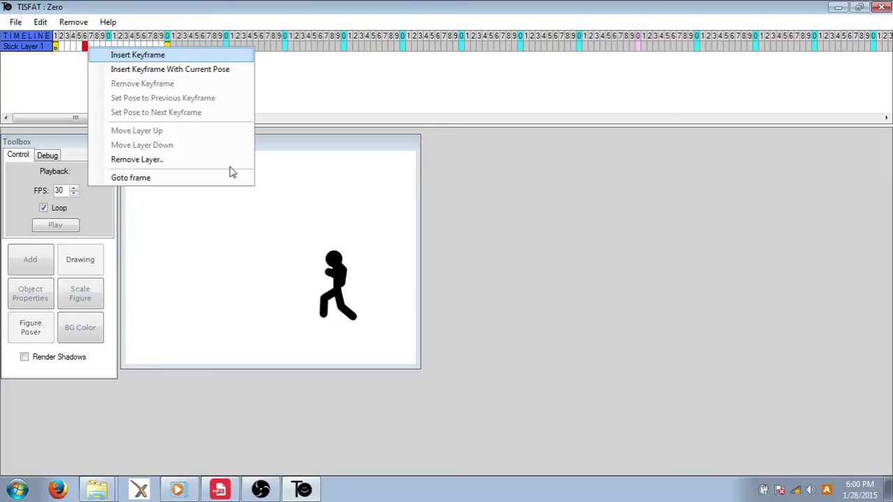
pyautogui.click(137, 54)
pyautogui.moveTo(369, 319); pyautogui.dragTo(330, 247)
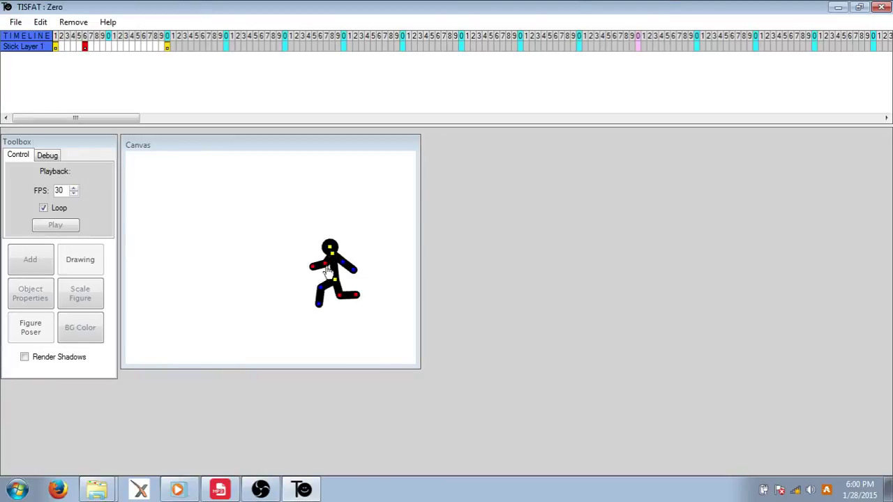
# Check the motion between the first two keyframes and move the shifted layer frames back to start at frame 1
pyautogui.moveTo(57, 36)
pyautogui.mouseDown()
pyautogui.moveTo(91, 38)
pyautogui.moveTo(59, 39)
pyautogui.mouseUp()
pyautogui.click(90, 47)
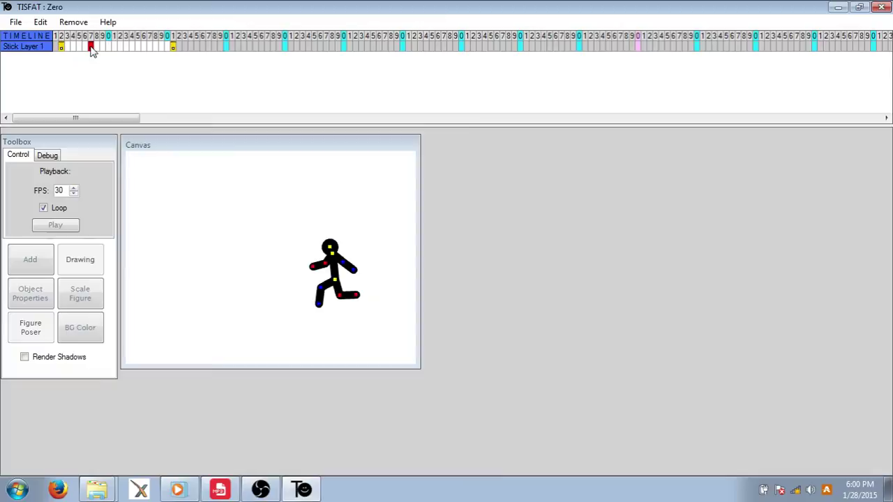
pyautogui.click(63, 40)
pyautogui.moveTo(73, 48); pyautogui.dragTo(55, 50)
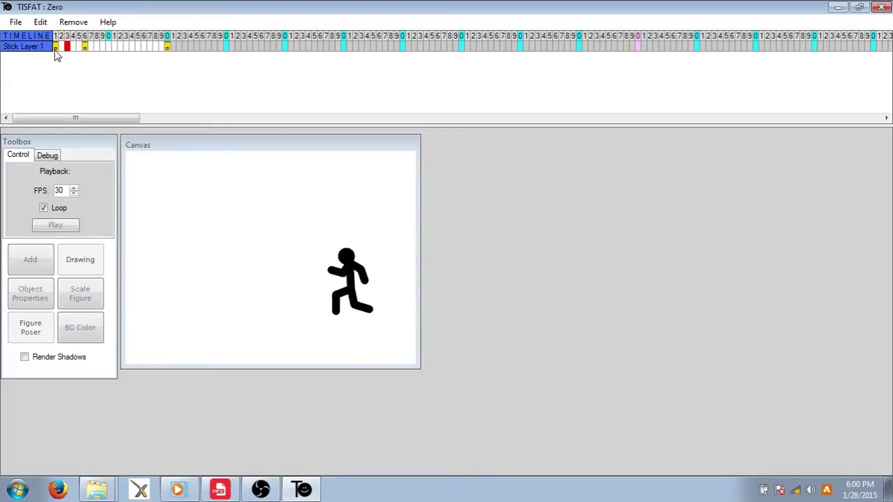
pyautogui.click(89, 48)
# Remove Stick Layer 1 from the timeline
pyautogui.click(85, 47)
pyautogui.rightClick(86, 46)
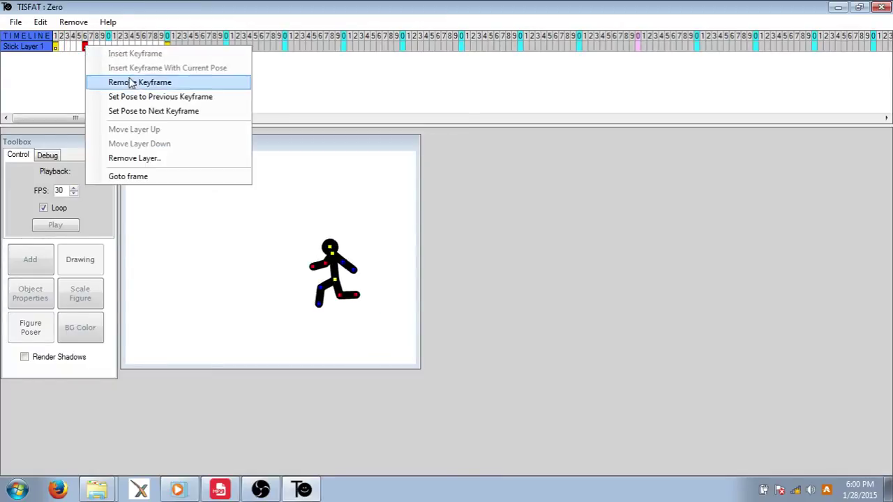
pyautogui.click(183, 159)
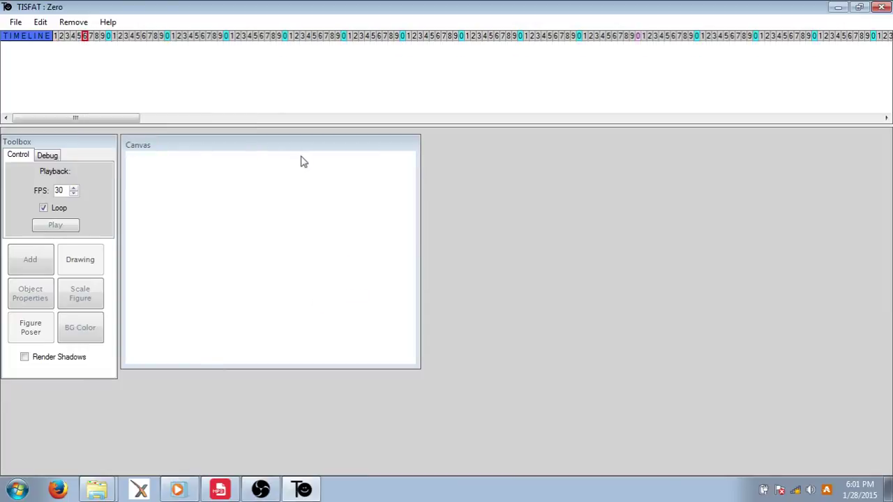
pyautogui.click(15, 21)
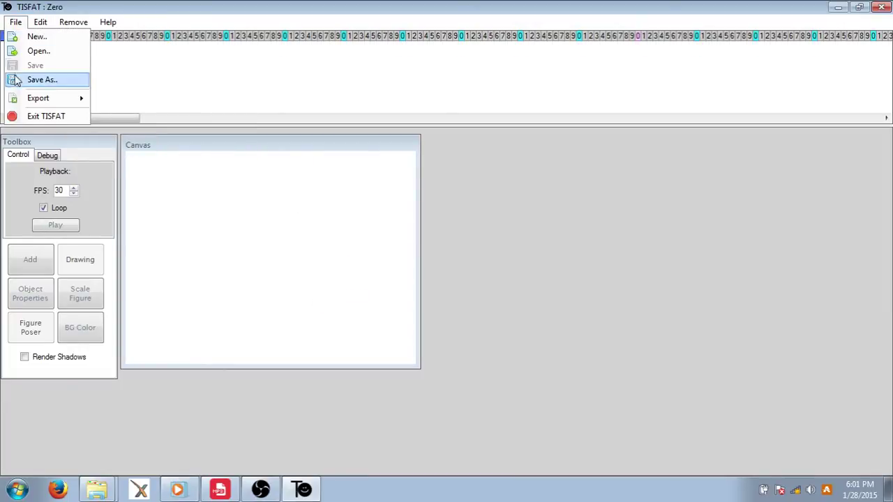
pyautogui.moveTo(39, 23)
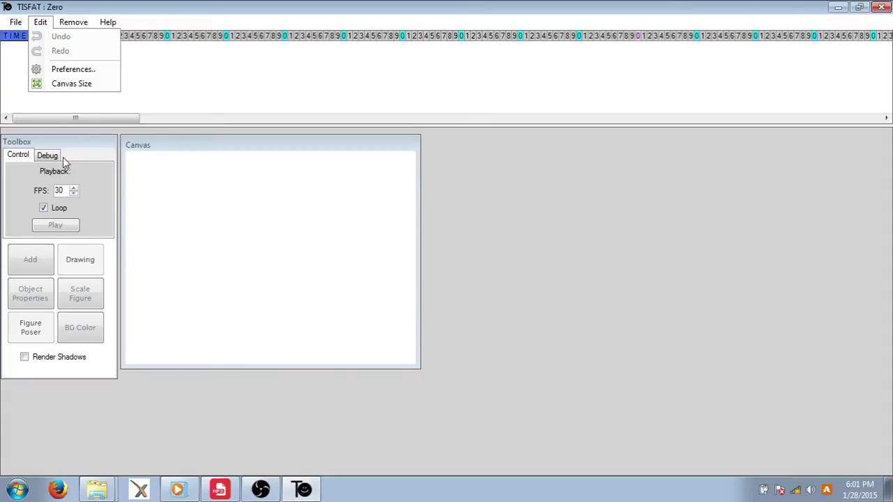
pyautogui.click(45, 260)
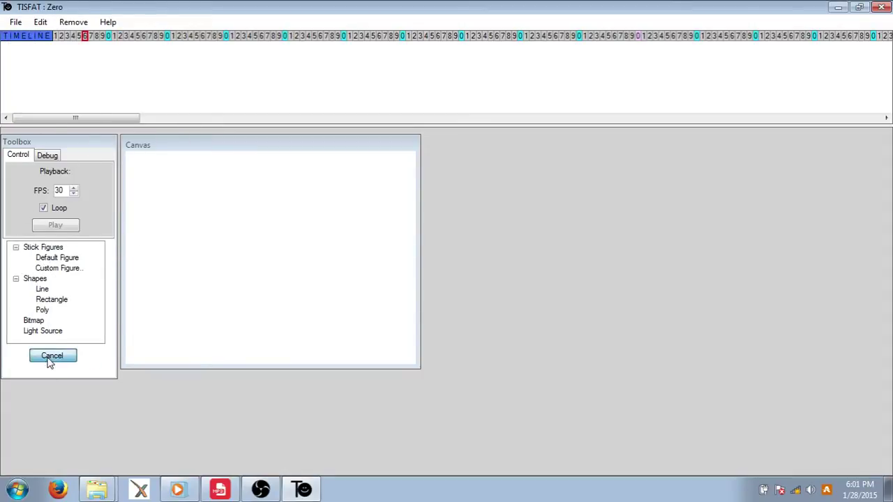
pyautogui.click(50, 359)
# Add a default stick figure and pose it on frame 1 in a running stance near the canvas's right side
pyautogui.click(20, 265)
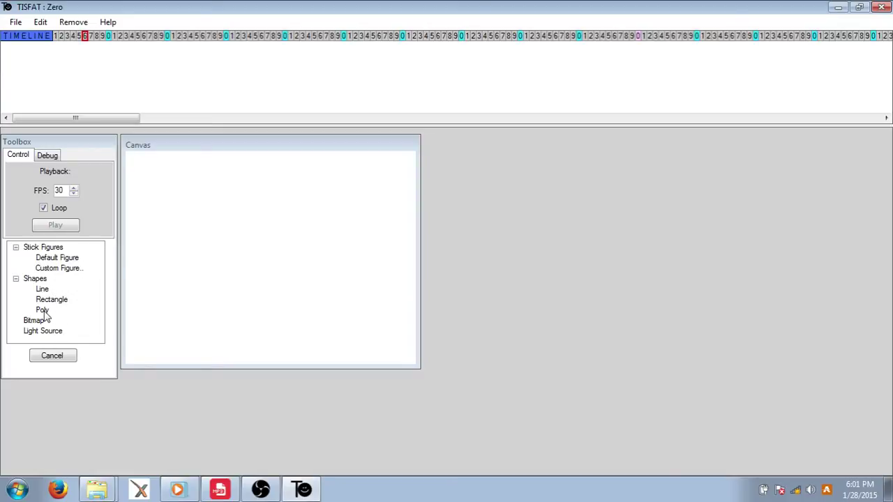
pyautogui.doubleClick(58, 258)
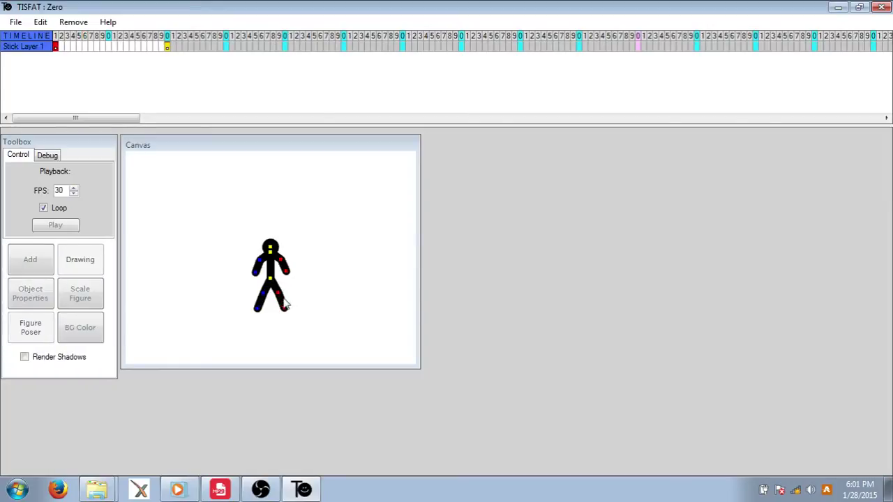
pyautogui.moveTo(285, 304); pyautogui.dragTo(377, 312)
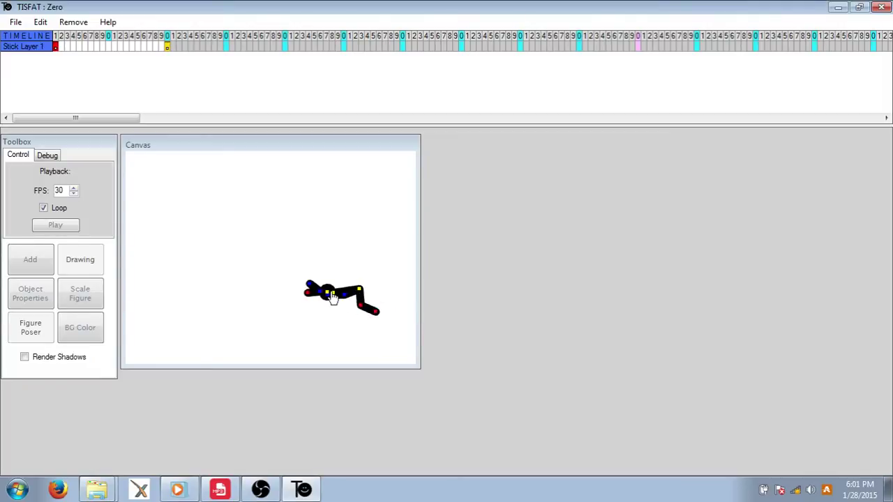
pyautogui.moveTo(333, 294); pyautogui.dragTo(363, 270)
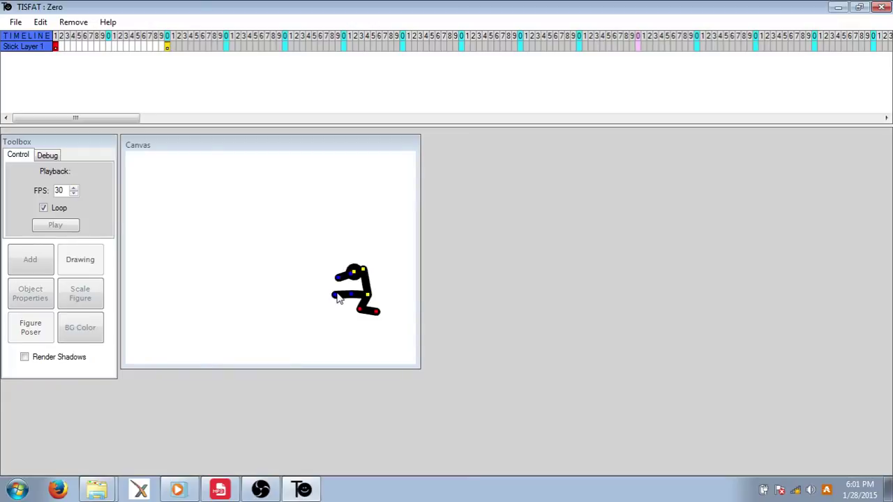
pyautogui.moveTo(337, 298); pyautogui.dragTo(347, 317)
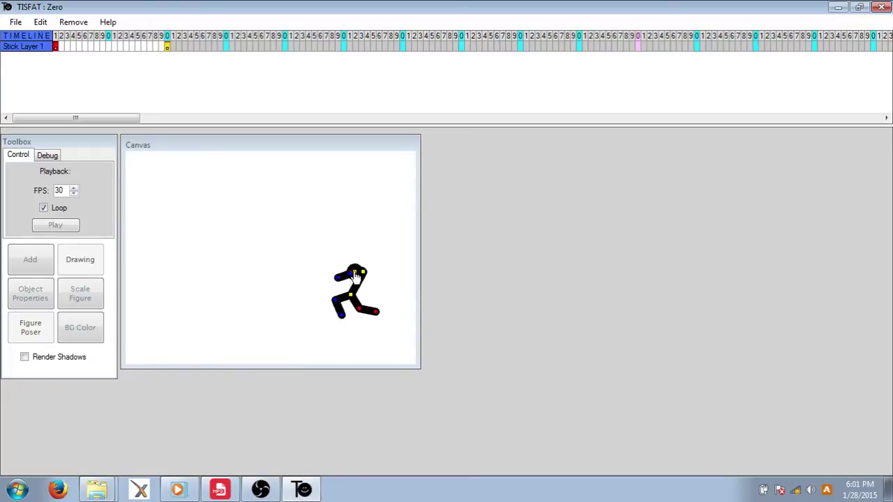
pyautogui.moveTo(354, 272)
pyautogui.mouseDown()
pyautogui.moveTo(357, 257)
pyautogui.moveTo(355, 281)
pyautogui.moveTo(362, 277)
pyautogui.moveTo(369, 301)
pyautogui.moveTo(325, 273)
pyautogui.moveTo(355, 273)
pyautogui.moveTo(351, 265)
pyautogui.mouseUp()
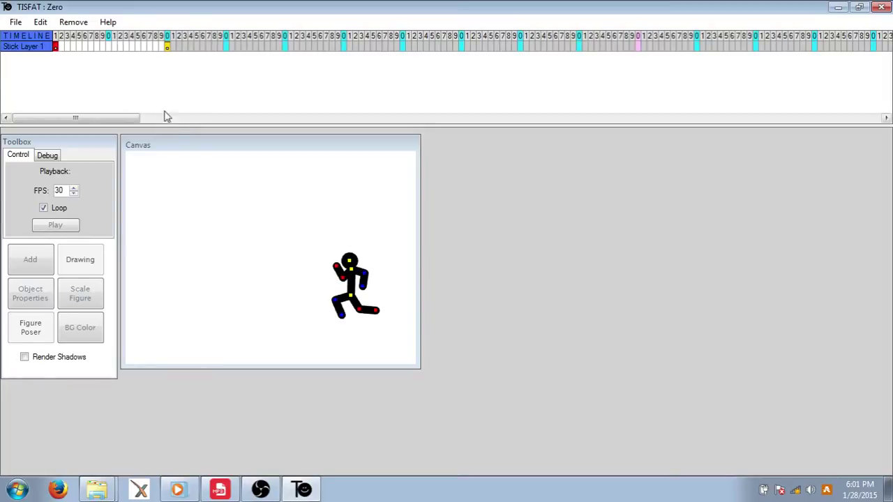
# Insert a keyframe at frame 5 and pose the figure further left in its running stride
pyautogui.click(79, 45)
pyautogui.rightClick(79, 46)
pyautogui.click(103, 56)
pyautogui.moveTo(375, 319); pyautogui.dragTo(330, 258)
pyautogui.moveTo(322, 307); pyautogui.dragTo(309, 300)
# Preview the running motion between the keyframes at frames 1 and 5
pyautogui.moveTo(56, 35)
pyautogui.mouseDown()
pyautogui.moveTo(84, 36)
pyautogui.moveTo(72, 37)
pyautogui.mouseUp()
pyautogui.click(79, 40)
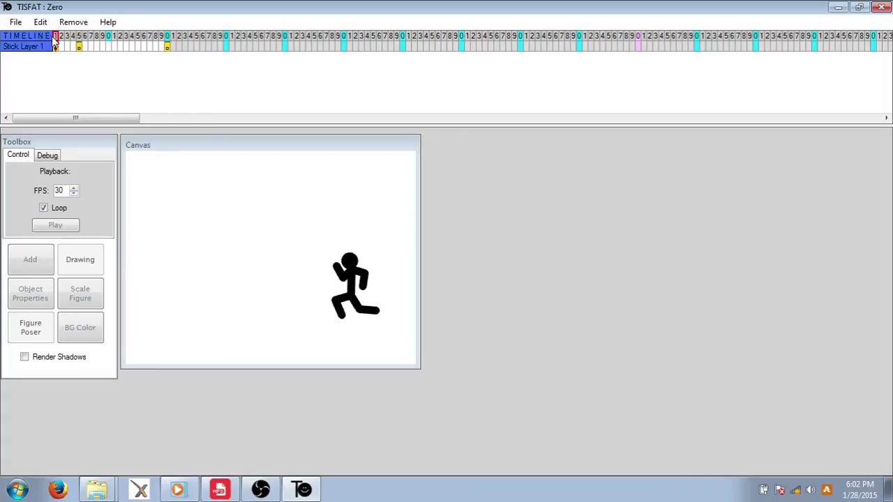
pyautogui.click(103, 40)
# Insert a keyframe at frame 10 and pose the figure mid-run near the canvas's center, arms and legs spread
pyautogui.click(108, 50)
pyautogui.rightClick(110, 52)
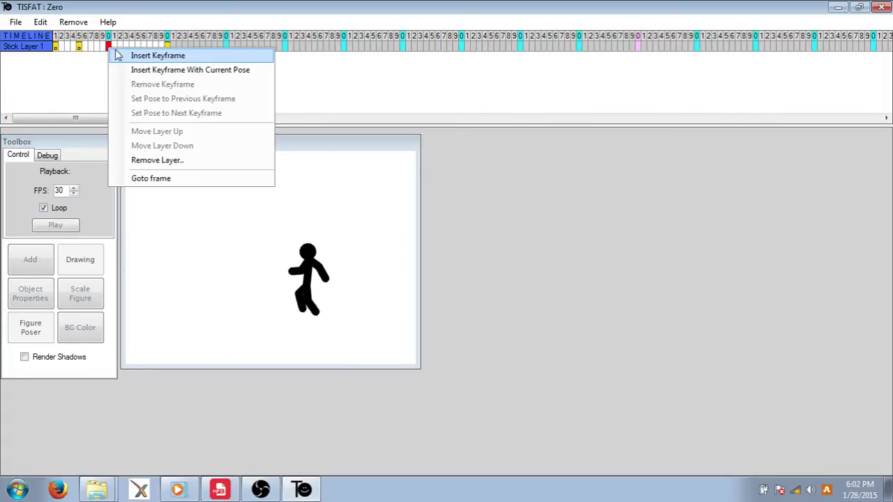
pyautogui.click(133, 57)
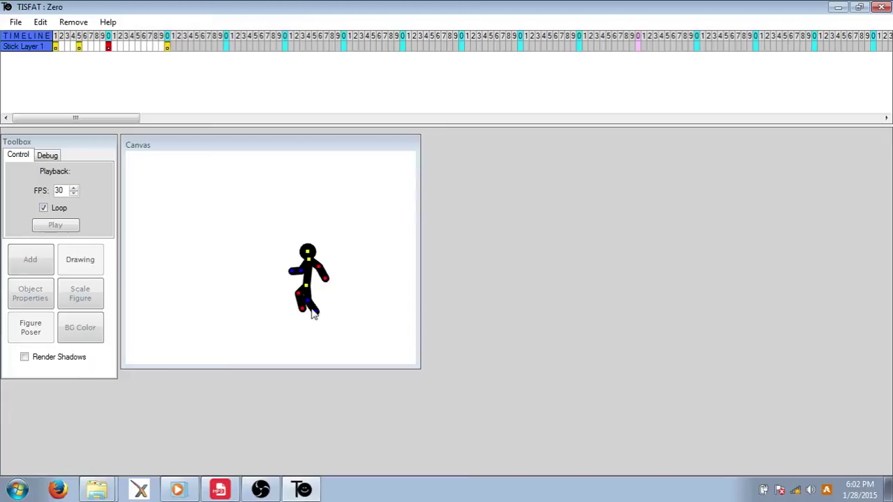
pyautogui.moveTo(313, 314); pyautogui.dragTo(289, 278)
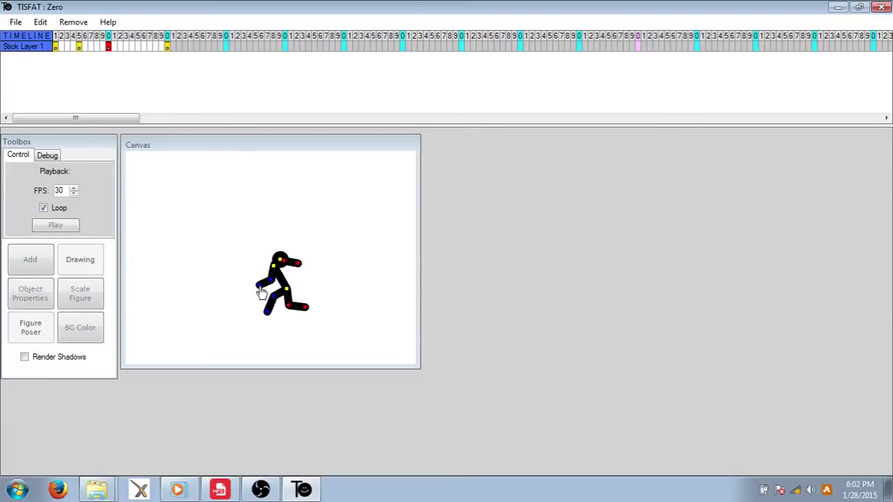
pyautogui.moveTo(280, 261)
pyautogui.mouseDown()
pyautogui.moveTo(282, 249)
pyautogui.moveTo(274, 251)
pyautogui.mouseUp()
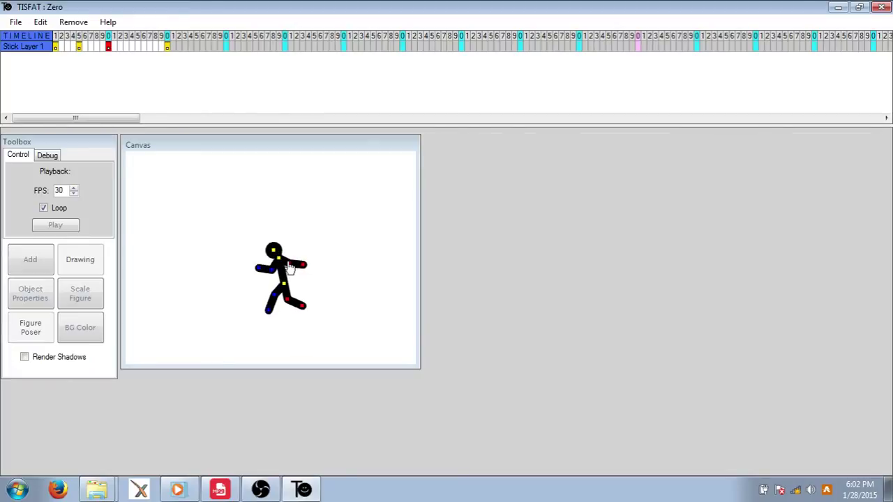
pyautogui.moveTo(289, 269); pyautogui.dragTo(291, 262)
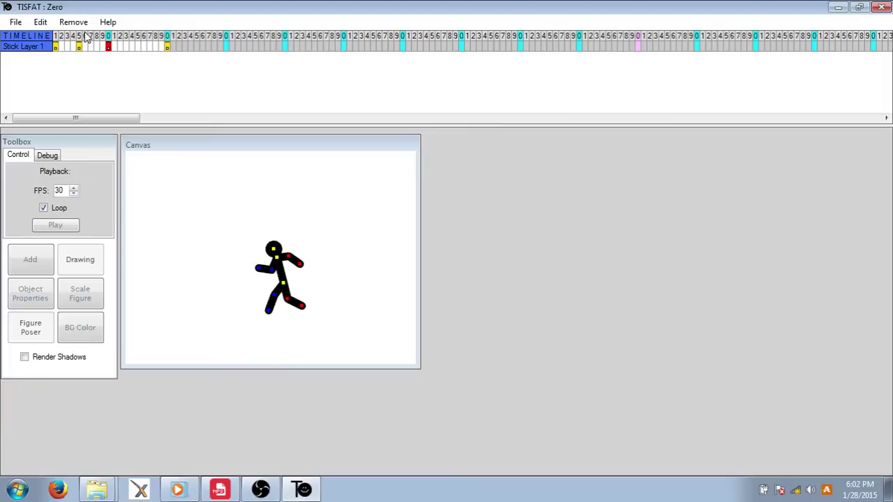
# Insert a keyframe at frame 15 and pose the figure further left, torso tilted back with the legs leading and bent
pyautogui.moveTo(82, 36)
pyautogui.mouseDown()
pyautogui.moveTo(120, 36)
pyautogui.moveTo(107, 37)
pyautogui.mouseUp()
pyautogui.click(114, 42)
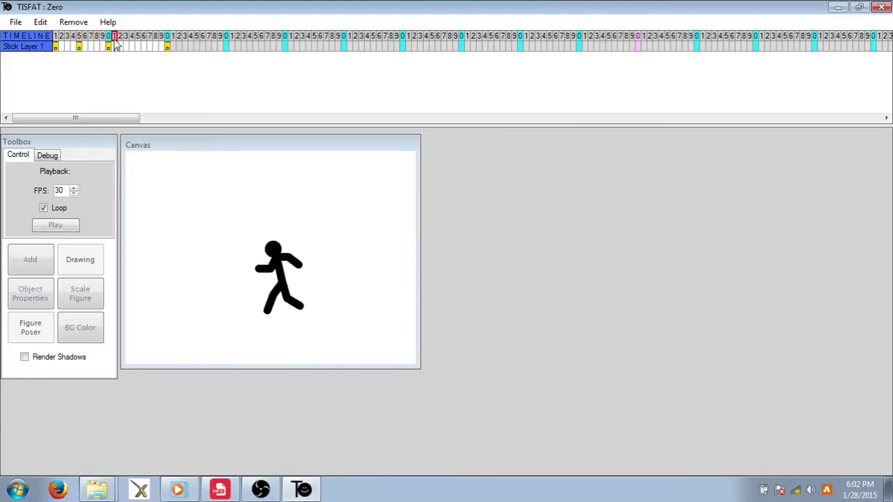
pyautogui.click(138, 42)
pyautogui.rightClick(138, 47)
pyautogui.click(219, 73)
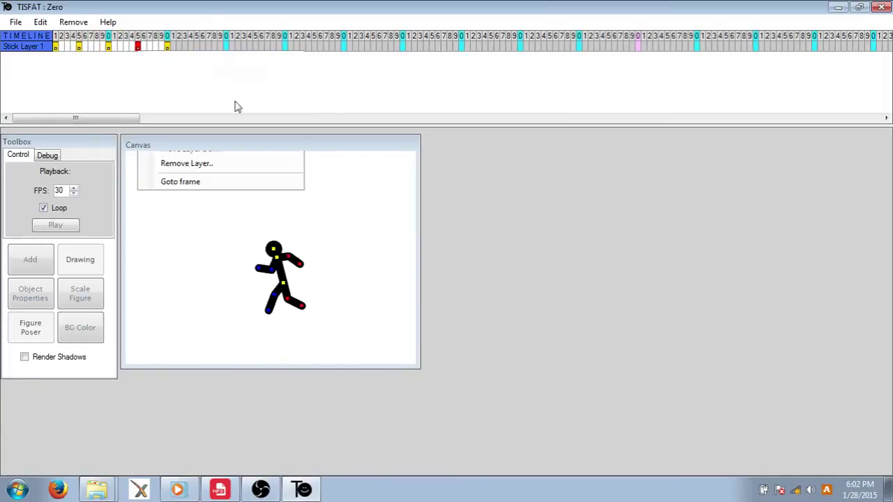
pyautogui.moveTo(293, 301); pyautogui.dragTo(265, 283)
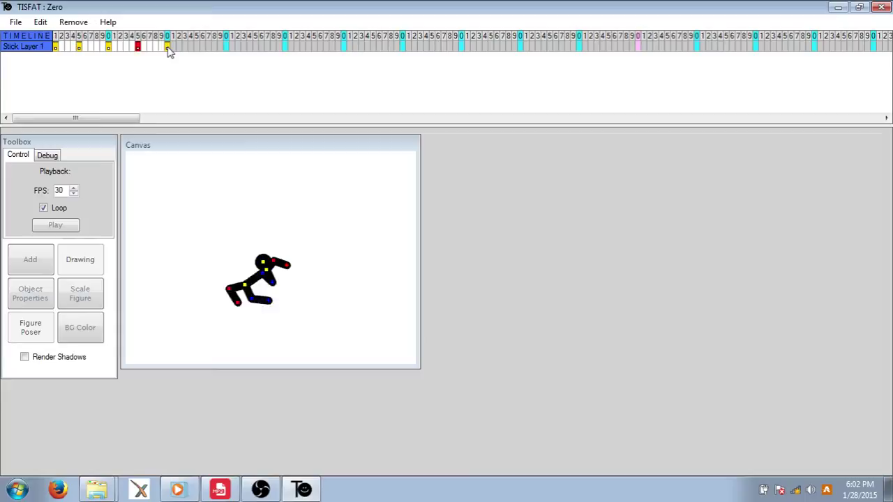
# Extend the layer's last keyframe to frame 31, and pose the figure further left in stride on a new keyframe at frame 20
pyautogui.moveTo(168, 46); pyautogui.dragTo(233, 58)
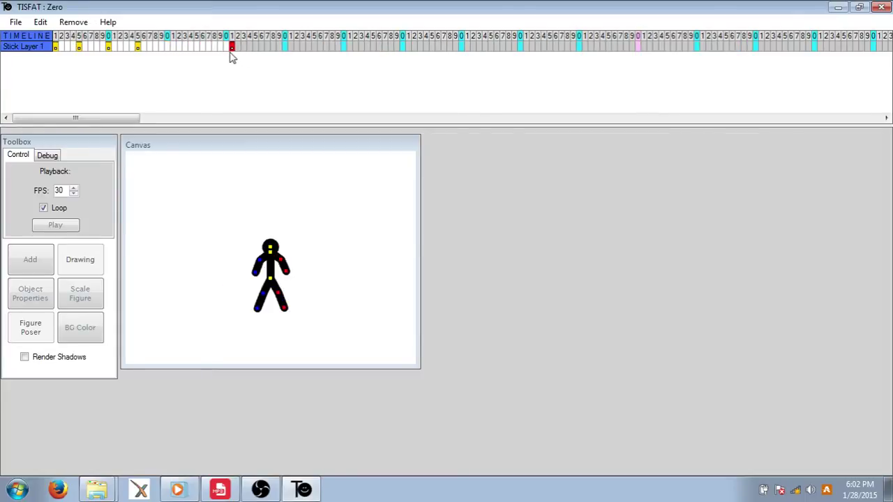
pyautogui.click(168, 49)
pyautogui.rightClick(169, 49)
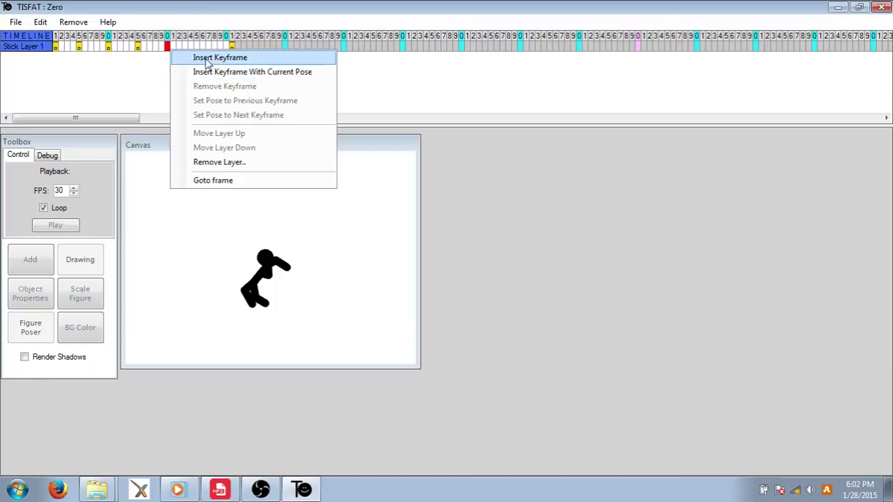
pyautogui.click(200, 59)
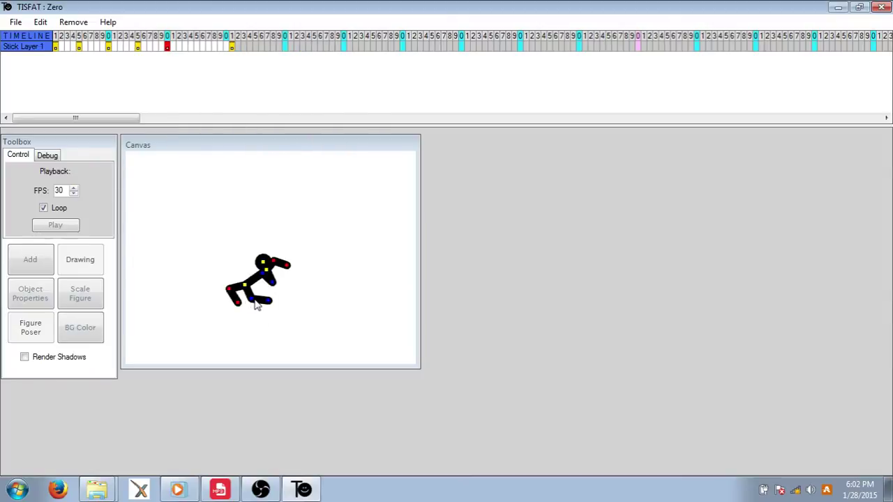
pyautogui.moveTo(257, 305); pyautogui.dragTo(221, 297)
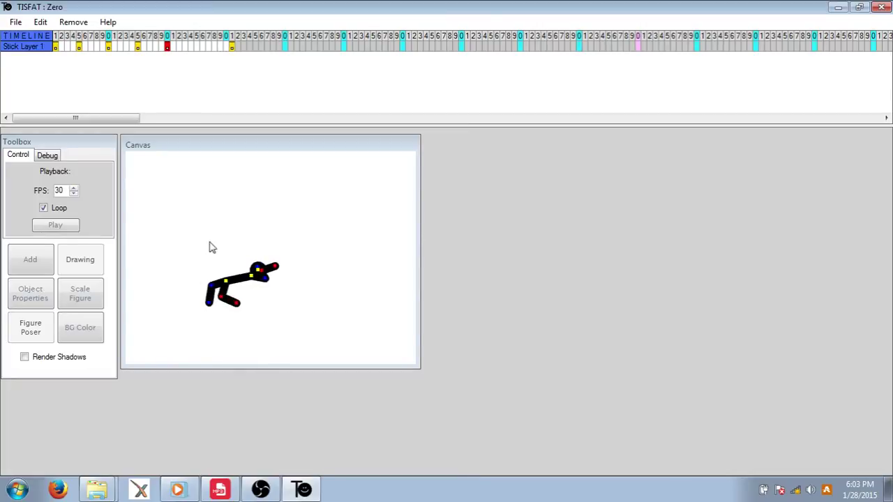
# Move the keyframe at frame 20 to frame 21
pyautogui.moveTo(166, 48); pyautogui.dragTo(254, 46)
pyautogui.moveTo(144, 35)
pyautogui.mouseDown()
pyautogui.moveTo(243, 39)
pyautogui.moveTo(109, 38)
pyautogui.moveTo(120, 39)
pyautogui.mouseUp()
pyautogui.moveTo(227, 47)
pyautogui.mouseDown()
pyautogui.moveTo(165, 52)
pyautogui.moveTo(173, 52)
pyautogui.moveTo(146, 38)
pyautogui.moveTo(185, 39)
pyautogui.mouseUp()
# Try posing the figure further left on a new keyframe at frame 27
pyautogui.click(208, 46)
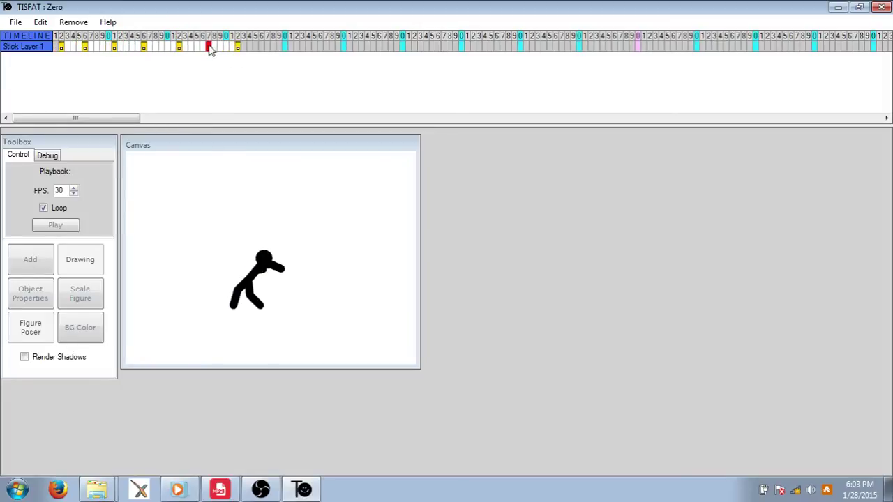
pyautogui.rightClick(210, 47)
pyautogui.click(233, 55)
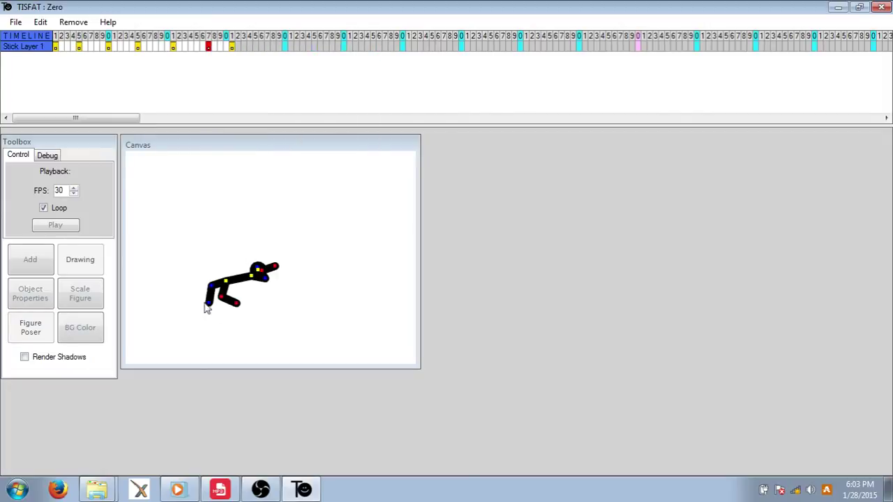
pyautogui.moveTo(205, 309)
pyautogui.mouseDown()
pyautogui.moveTo(214, 305)
pyautogui.moveTo(199, 290)
pyautogui.moveTo(188, 300)
pyautogui.moveTo(201, 304)
pyautogui.mouseUp()
# Remove the keyframe at frame 27
pyautogui.click(214, 48)
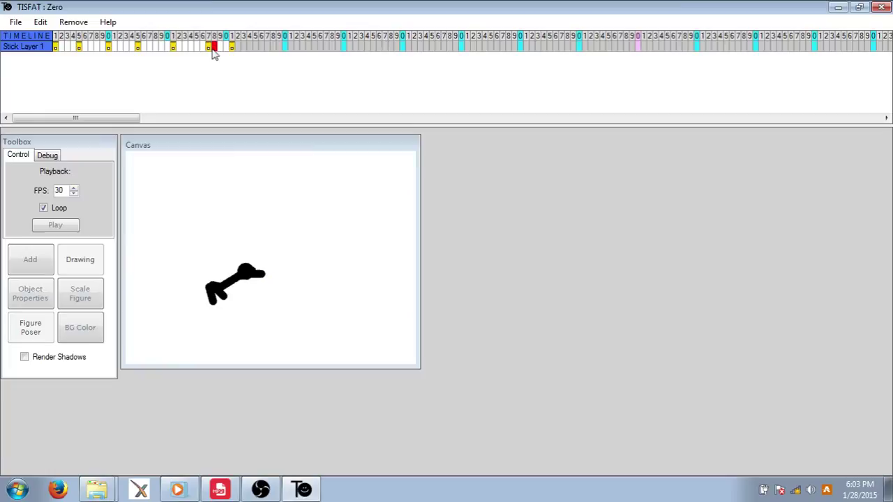
pyautogui.rightClick(212, 47)
pyautogui.click(209, 48)
pyautogui.rightClick(208, 49)
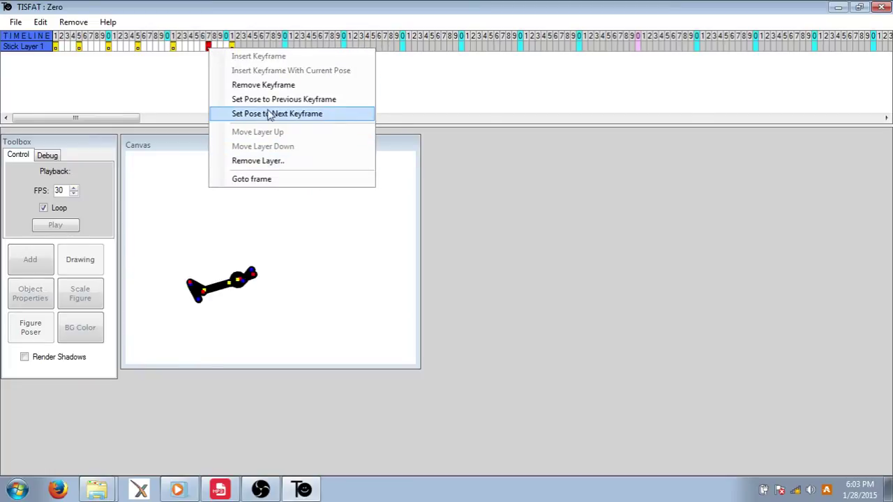
pyautogui.click(270, 84)
# Insert a keyframe at frame 26 and pose the figure further left, torso horizontal and legs in opposite stride
pyautogui.rightClick(210, 42)
pyautogui.rightClick(203, 47)
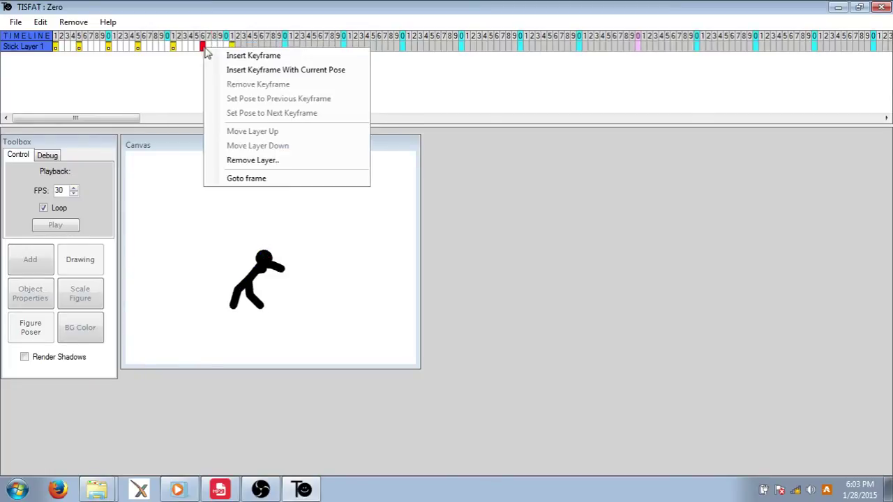
pyautogui.click(252, 56)
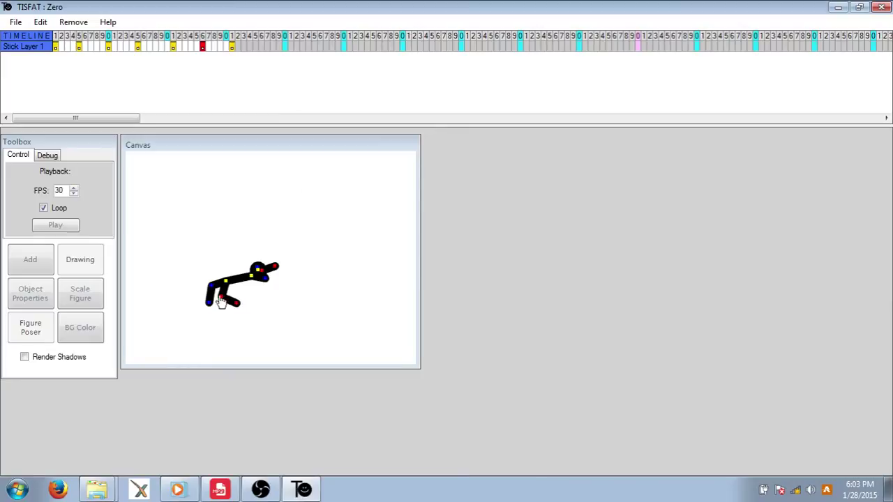
pyautogui.moveTo(220, 299); pyautogui.dragTo(184, 307)
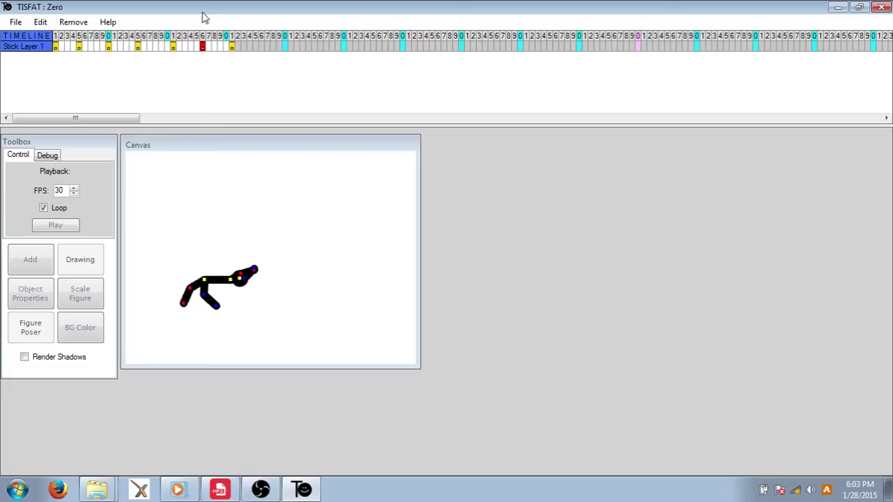
# Set the frame 31 pose to the previous keyframe's, and repose the figure near the canvas's left edge with its legs swapped
pyautogui.click(231, 47)
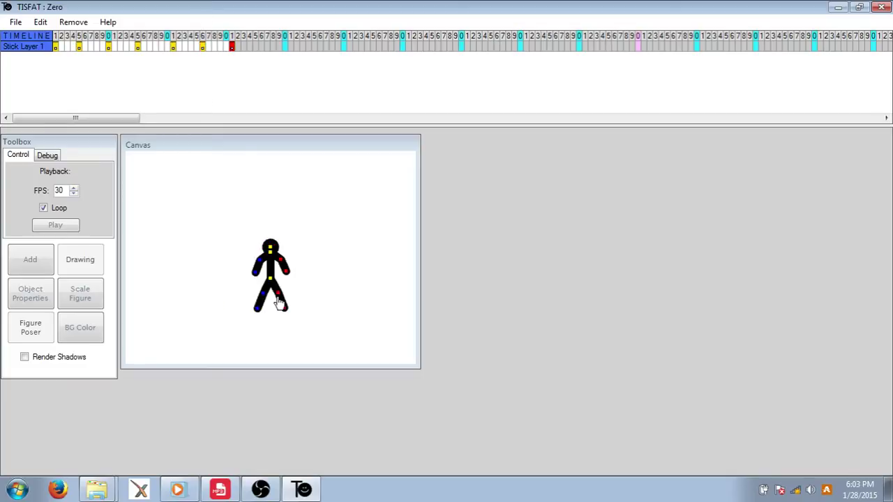
pyautogui.moveTo(278, 302); pyautogui.dragTo(229, 284)
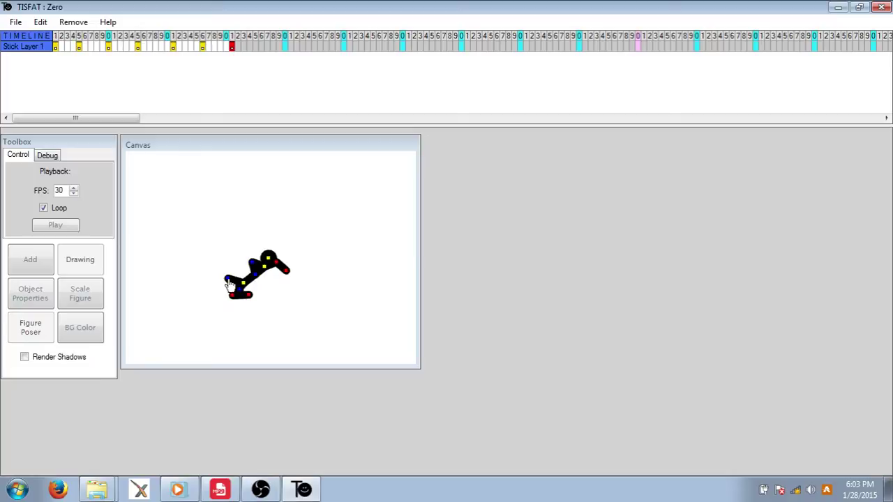
pyautogui.rightClick(233, 47)
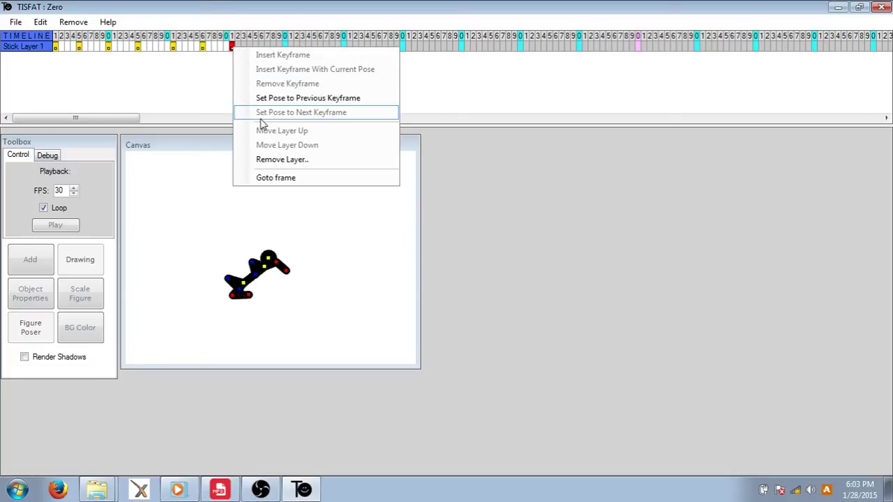
pyautogui.click(298, 98)
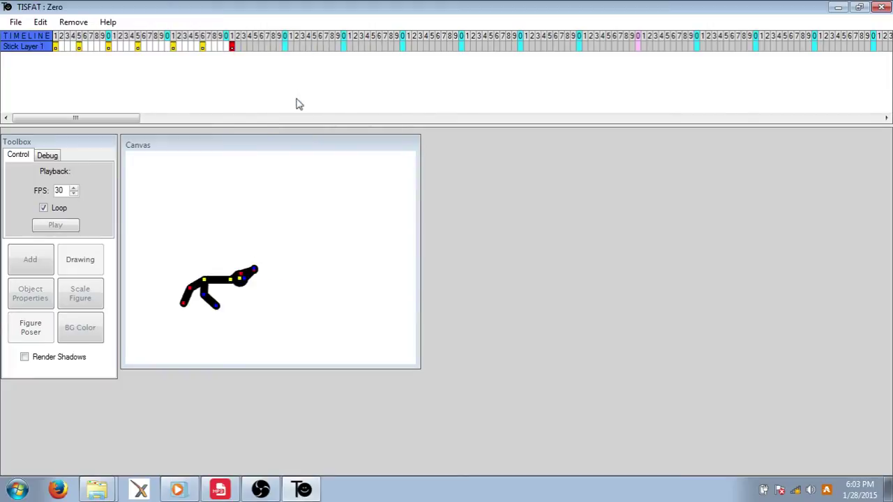
pyautogui.moveTo(202, 301); pyautogui.dragTo(147, 311)
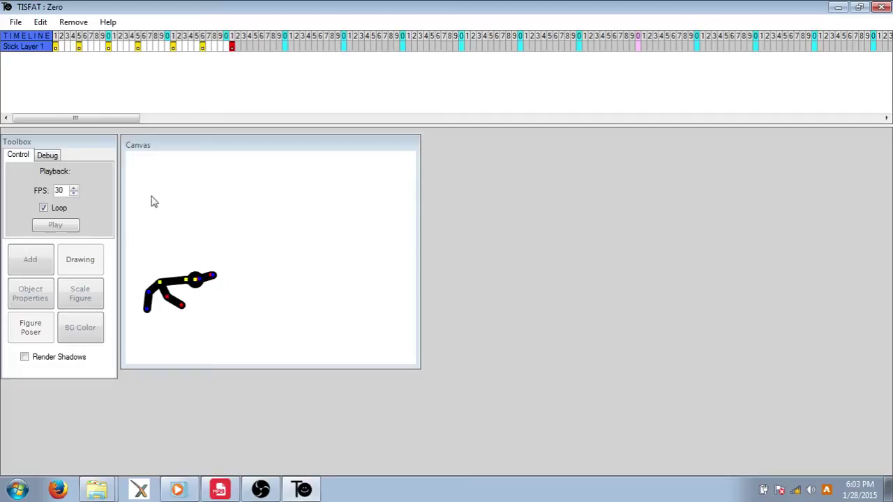
# Play back the whole running animation at 30 FPS and pause it
pyautogui.click(75, 193)
pyautogui.click(68, 225)
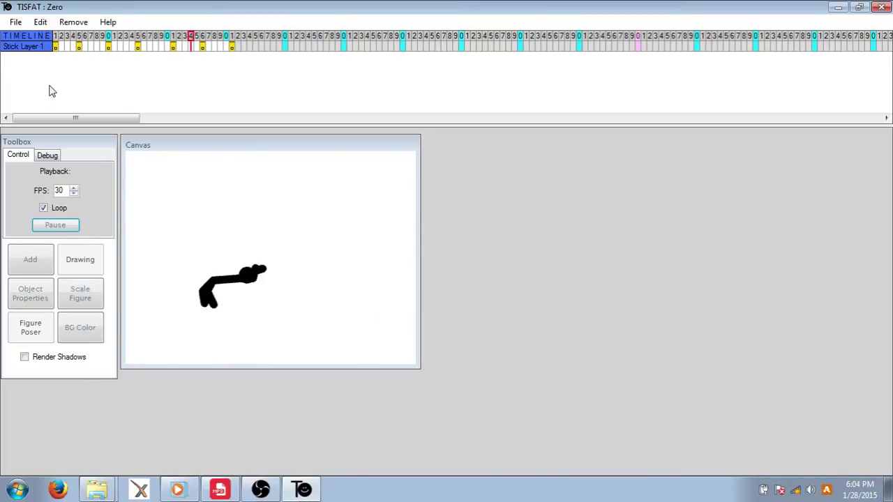
pyautogui.click(72, 226)
# Export the animation as an animated GIF named For A Video in the Tisfat folder
pyautogui.click(15, 22)
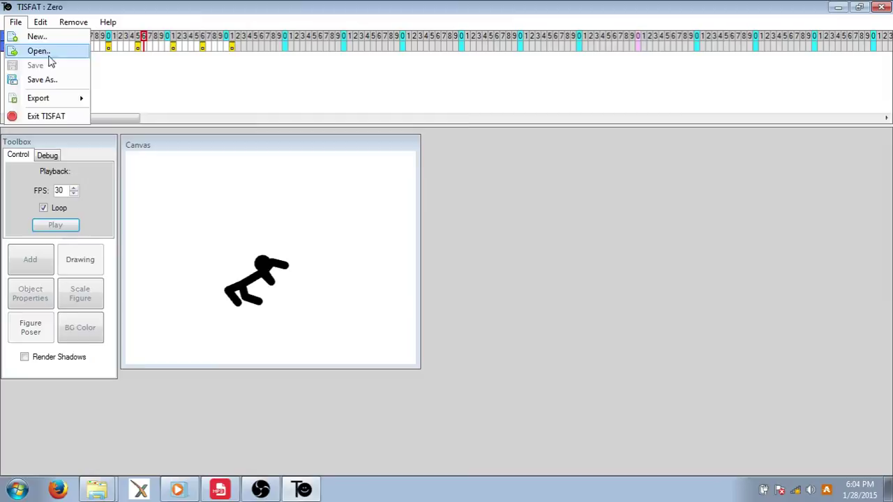
pyautogui.moveTo(49, 97)
pyautogui.click(133, 99)
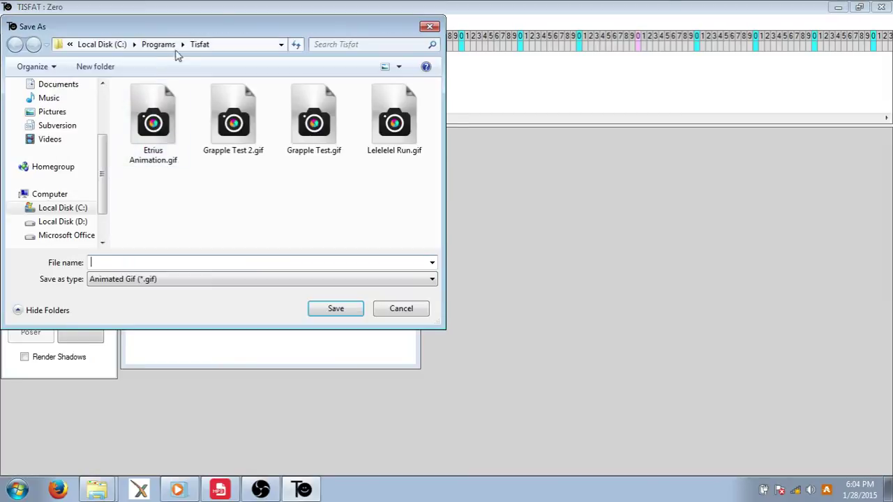
pyautogui.moveTo(301, 20); pyautogui.dragTo(754, 43)
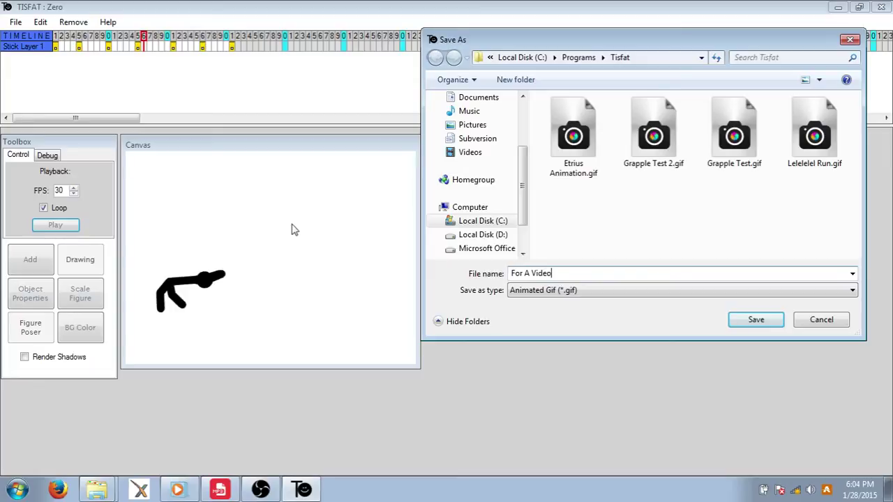
pyautogui.press('Return')
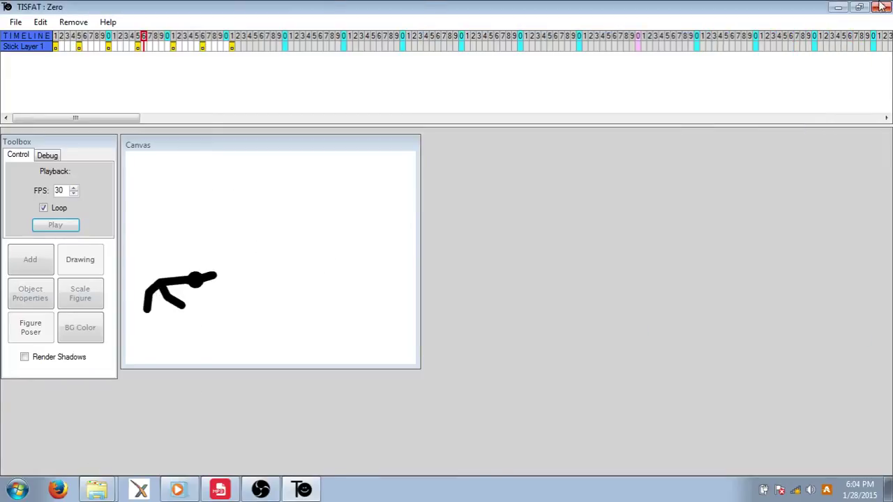
# Minimize the animation program and switch to the Tisfat folder in Windows Explorer, docked to the right half of the screen
pyautogui.click(838, 8)
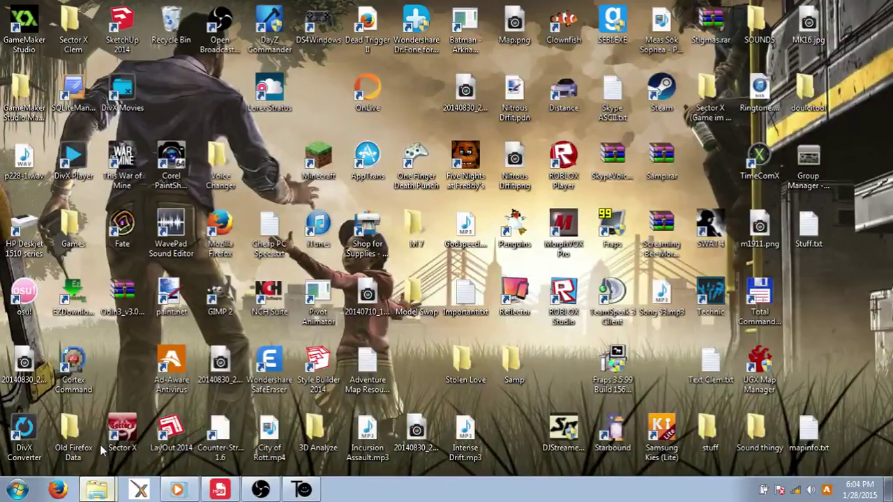
pyautogui.click(97, 490)
pyautogui.moveTo(285, 11); pyautogui.dragTo(892, 77)
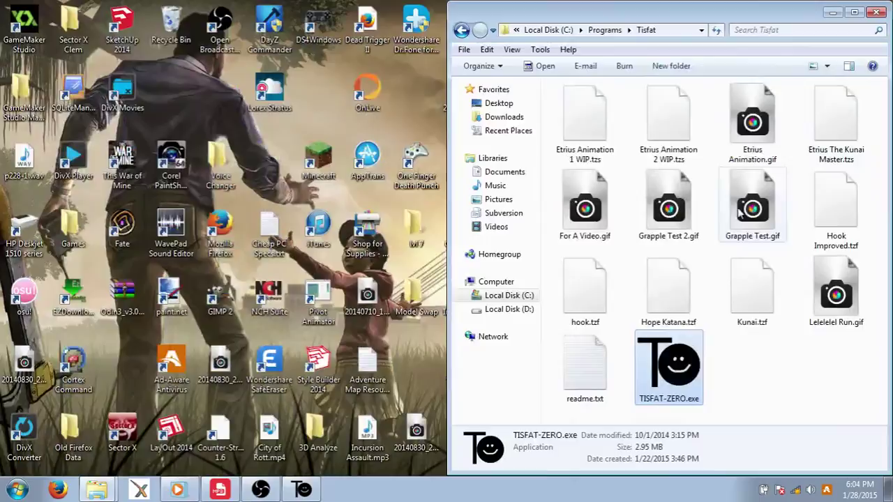
# Launch Firefox, dock it beside the Tisfat folder and open For A Video.gif in it to view the exported animation
pyautogui.click(48, 491)
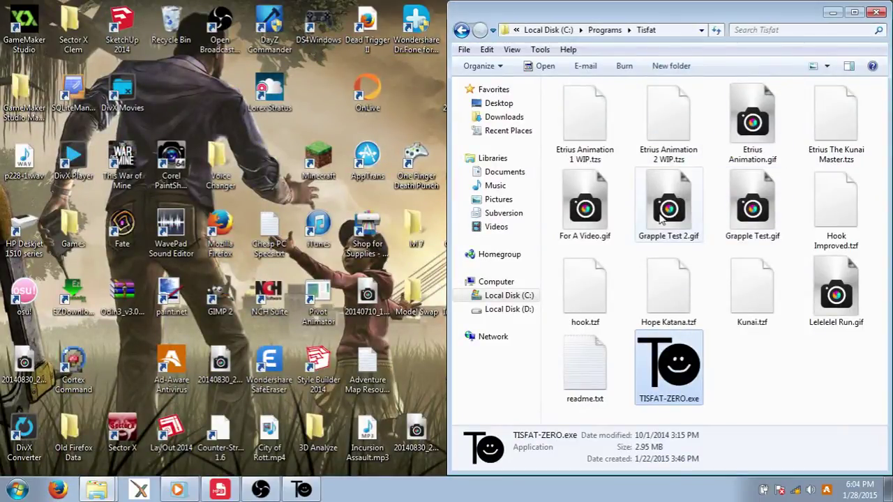
pyautogui.click(589, 233)
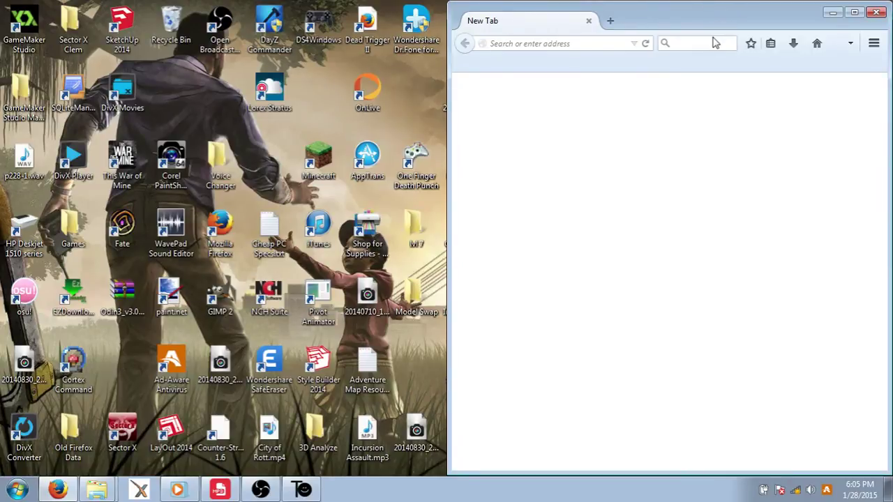
pyautogui.press('super+Down')
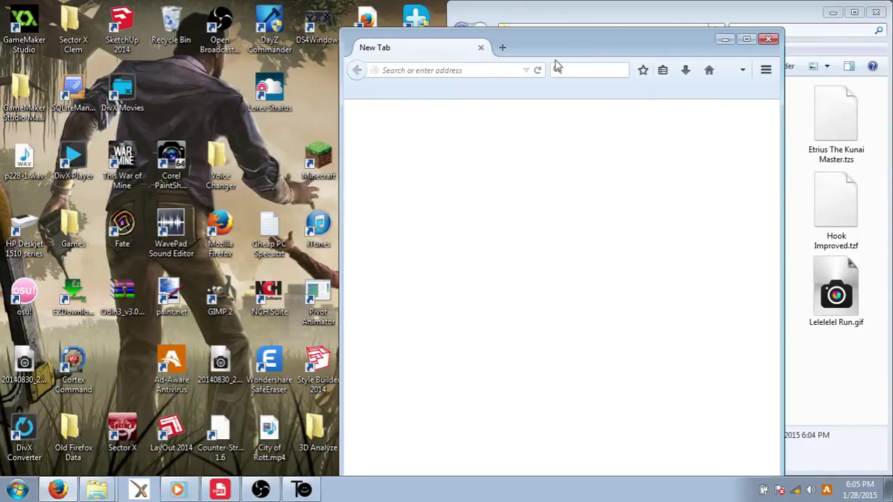
pyautogui.moveTo(660, 44); pyautogui.dragTo(1, 83)
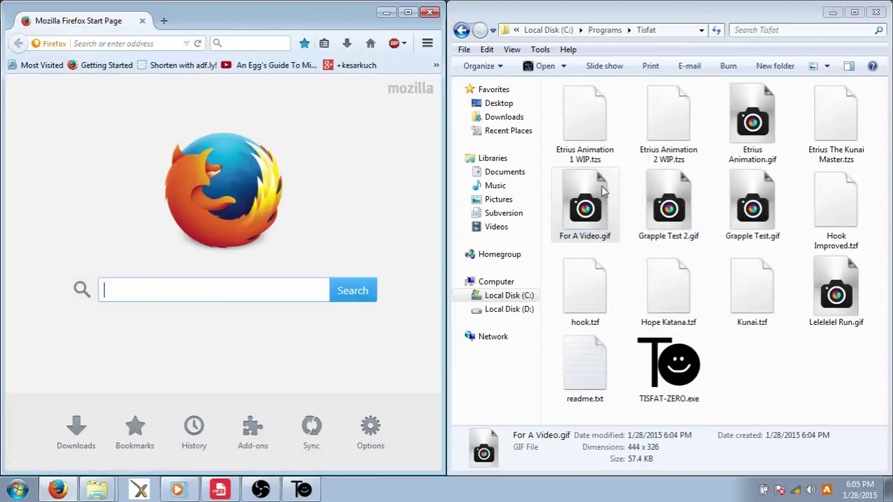
pyautogui.moveTo(589, 195); pyautogui.dragTo(104, 172)
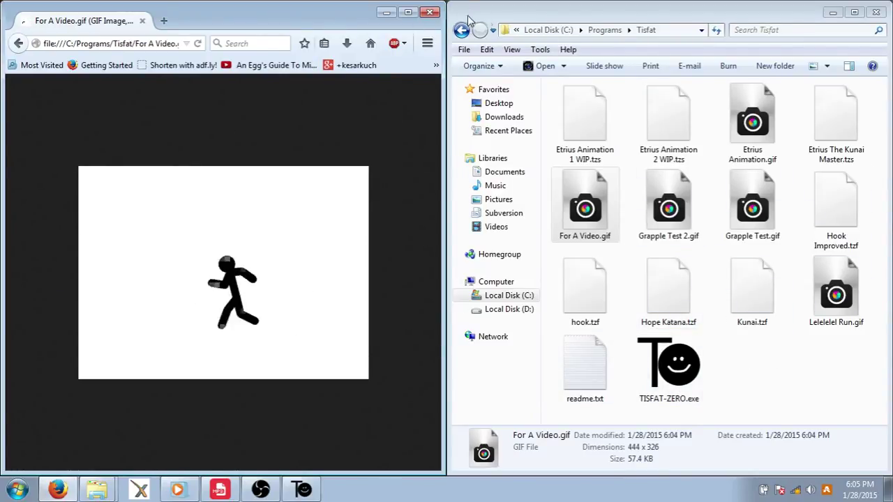
pyautogui.moveTo(507, 12); pyautogui.dragTo(290, 100)
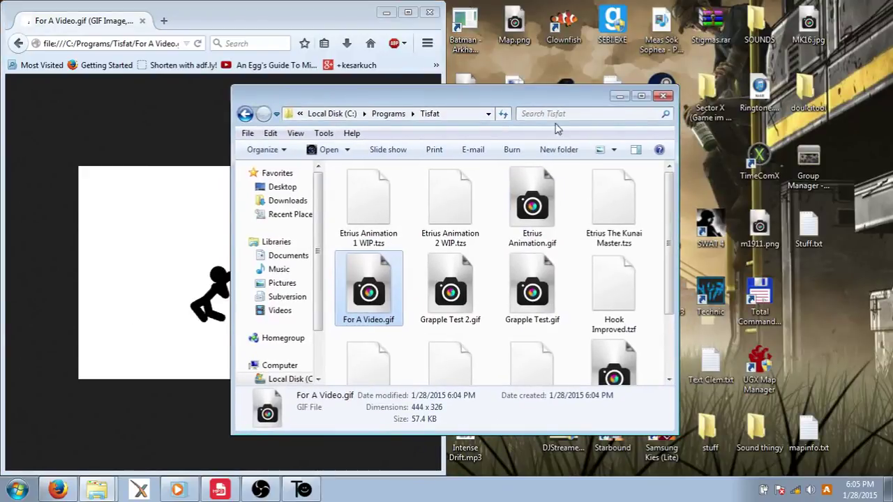
pyautogui.moveTo(556, 97); pyautogui.dragTo(835, 85)
pyautogui.moveTo(769, 86); pyautogui.dragTo(892, 78)
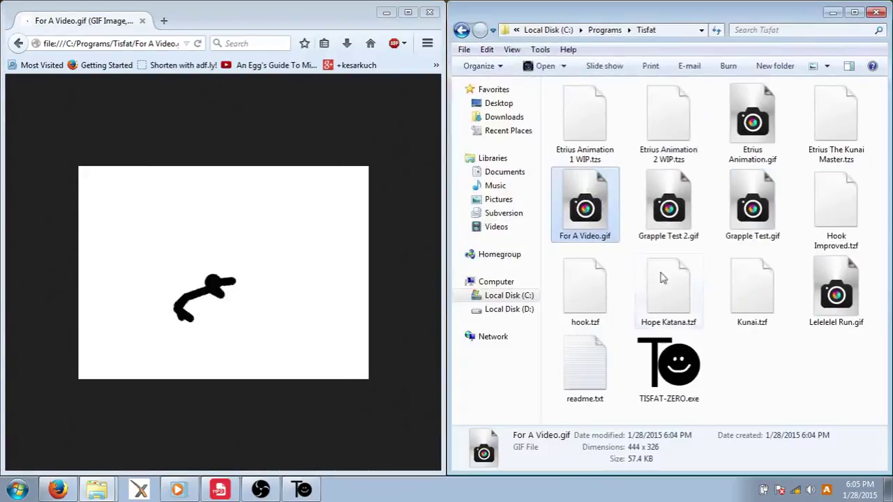
# Close the Firefox window showing the GIF and undock the Tisfat folder window to the middle of the desktop
pyautogui.click(430, 11)
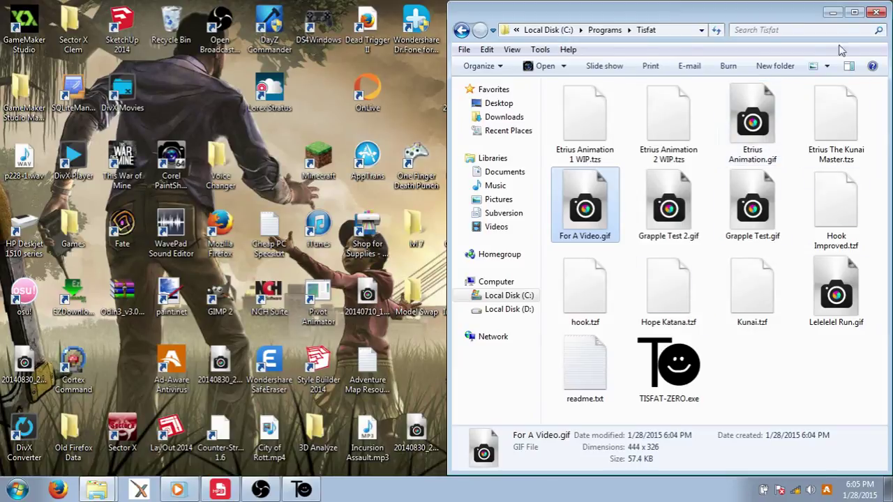
pyautogui.click(772, 29)
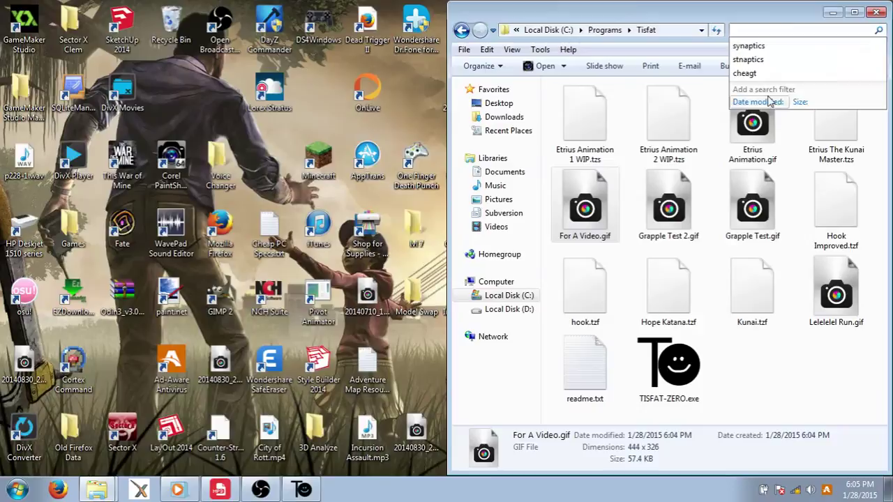
pyautogui.moveTo(744, 15); pyautogui.dragTo(528, 39)
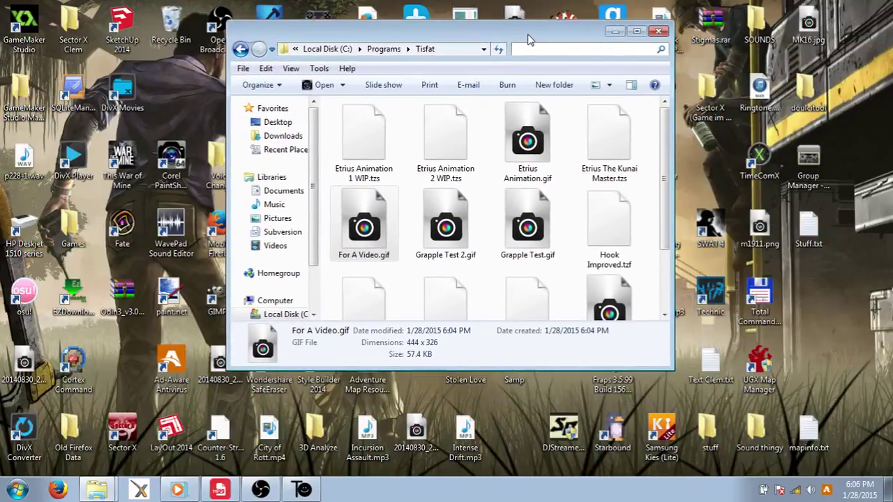